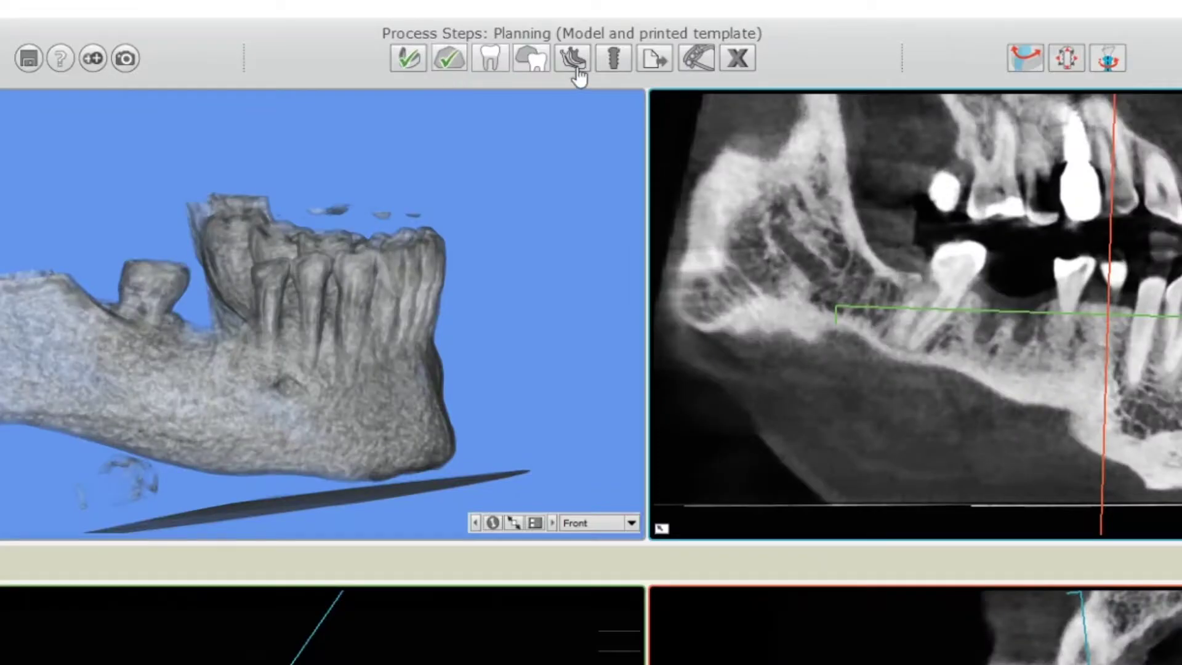
Start marking the right nerve and place the first marker at the nerve exit point in the cross-sectional slice
{"action": "left_click", "coordinate": [539, 53]}
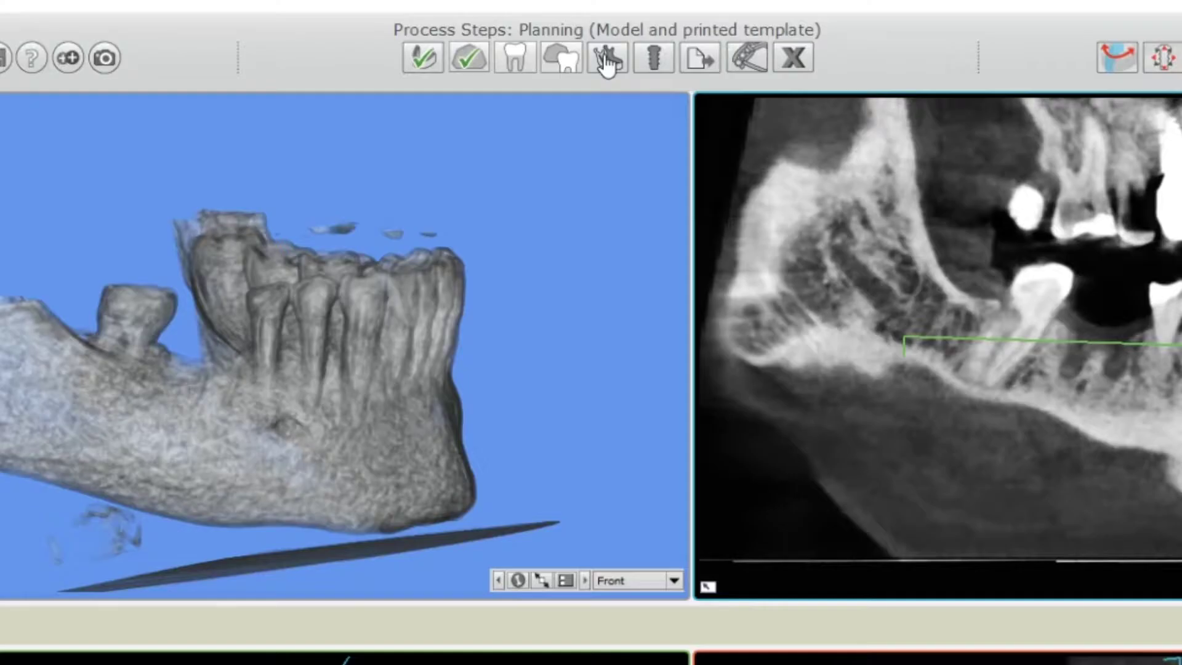
{"action": "left_click", "coordinate": [540, 57]}
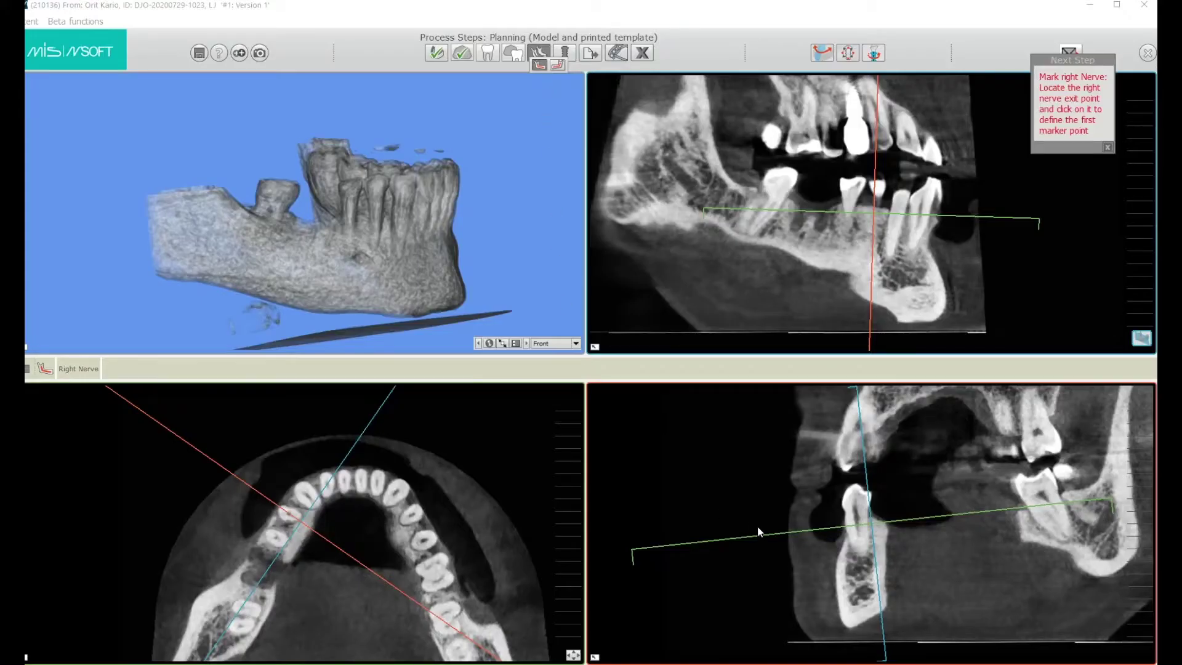
{"action": "left_click_drag", "start_coordinate": [762, 534], "coordinate": [769, 570]}
{"action": "left_click_drag", "start_coordinate": [330, 505], "coordinate": [255, 518]}
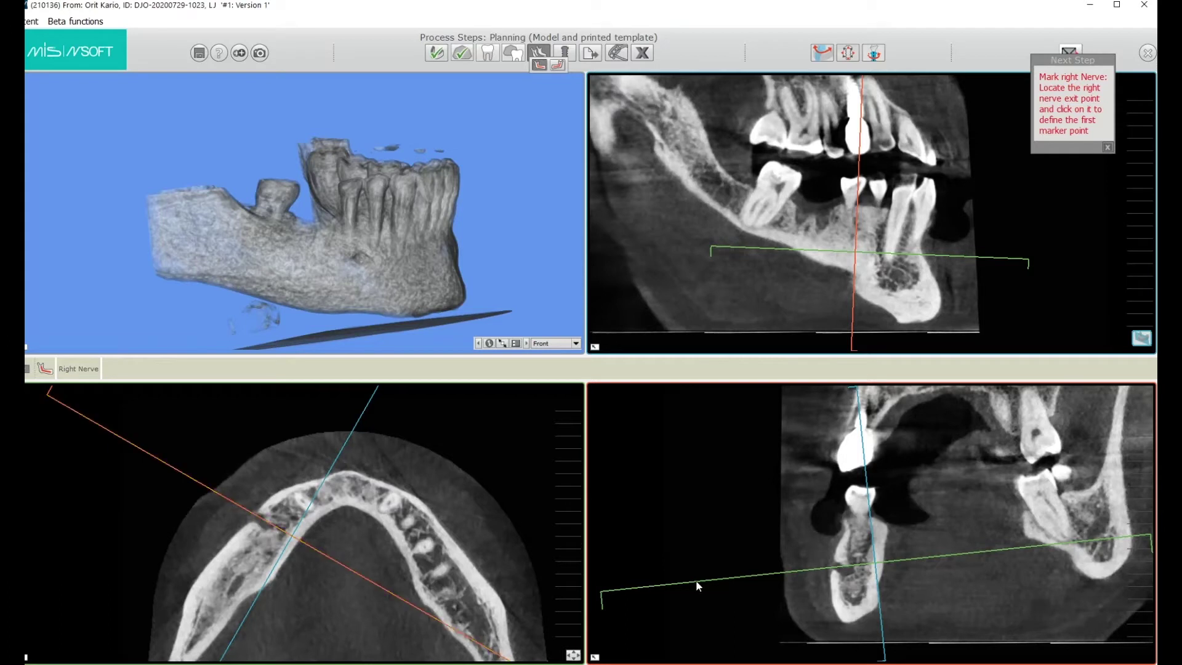
{"action": "scroll", "coordinate": [774, 541], "scroll_direction": "down", "scroll_amount": 2}
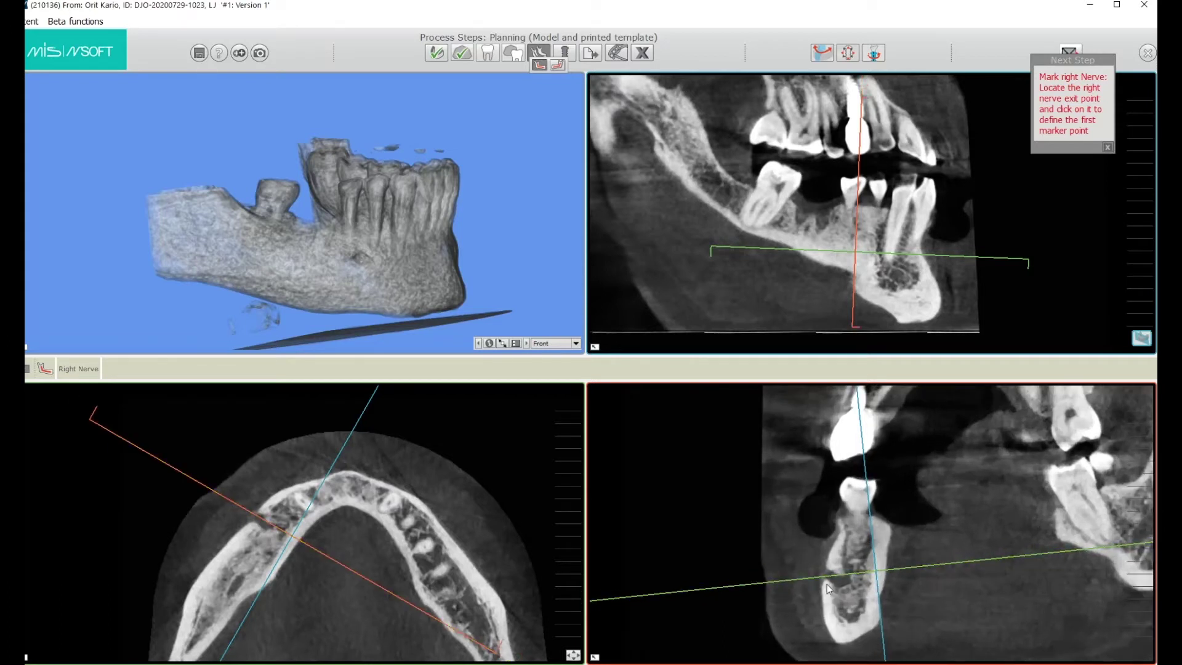
{"action": "left_click", "coordinate": [833, 579]}
{"action": "left_click", "coordinate": [797, 560]}
Rotate the longitudinal slice to follow the mandibular canal and insert nerve points along it back to the ramus
{"action": "left_click_drag", "start_coordinate": [340, 453], "coordinate": [335, 435]}
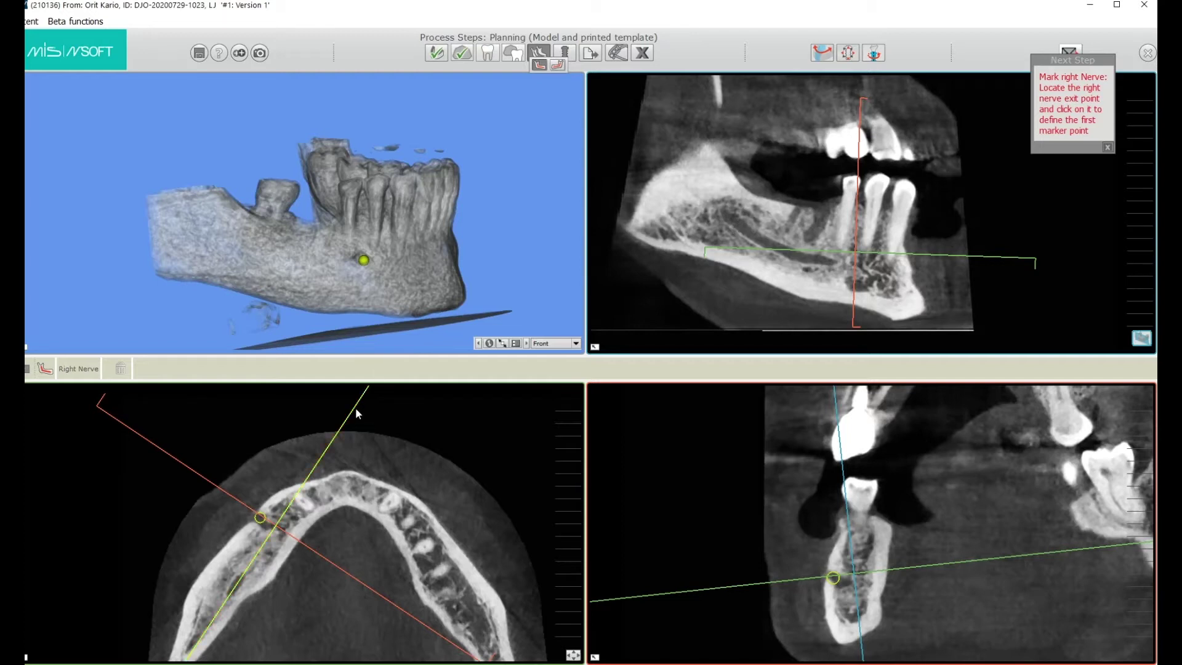
{"action": "left_click_drag", "start_coordinate": [354, 409], "coordinate": [349, 402]}
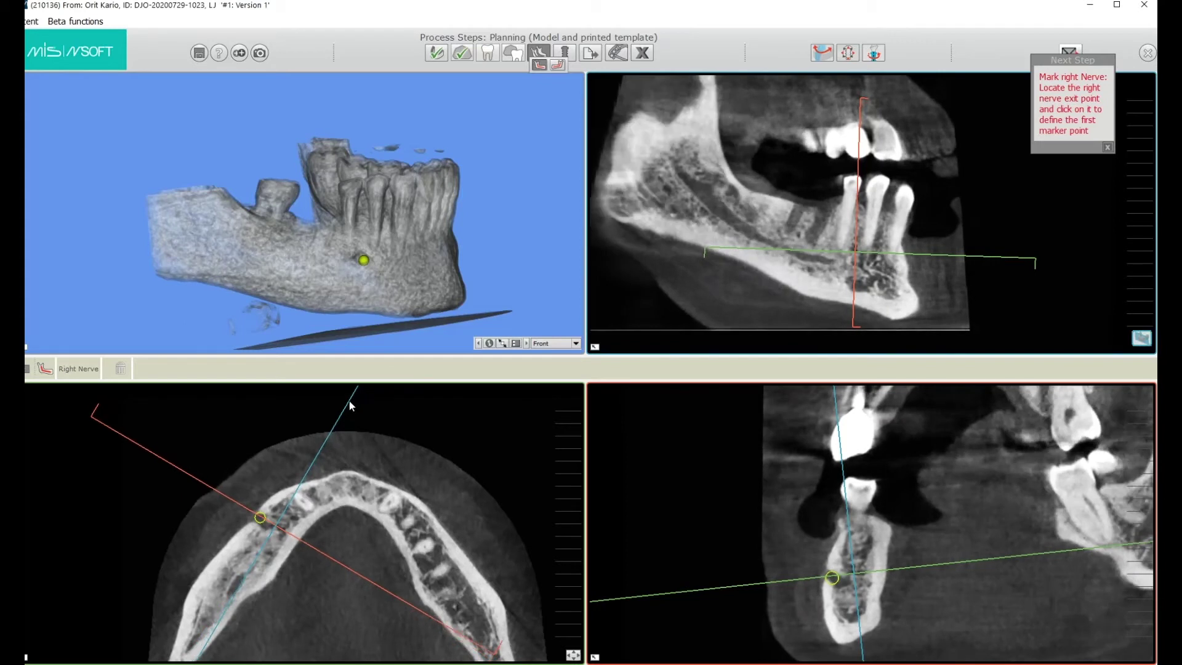
{"action": "left_click", "coordinate": [692, 184]}
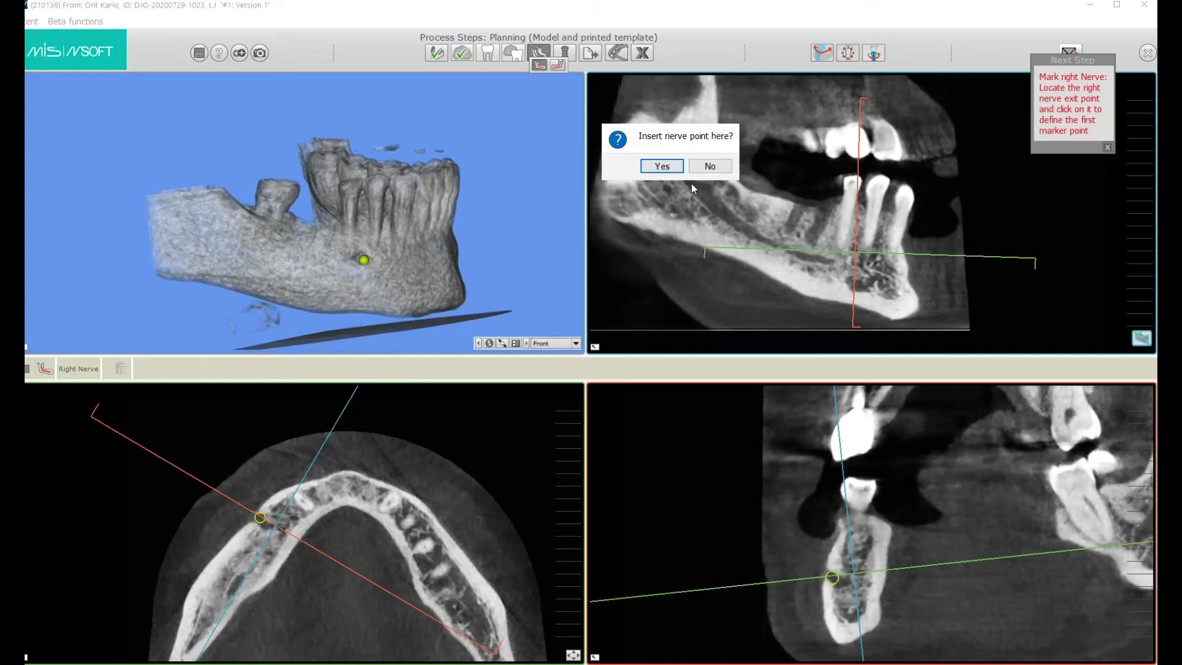
{"action": "left_click", "coordinate": [667, 167]}
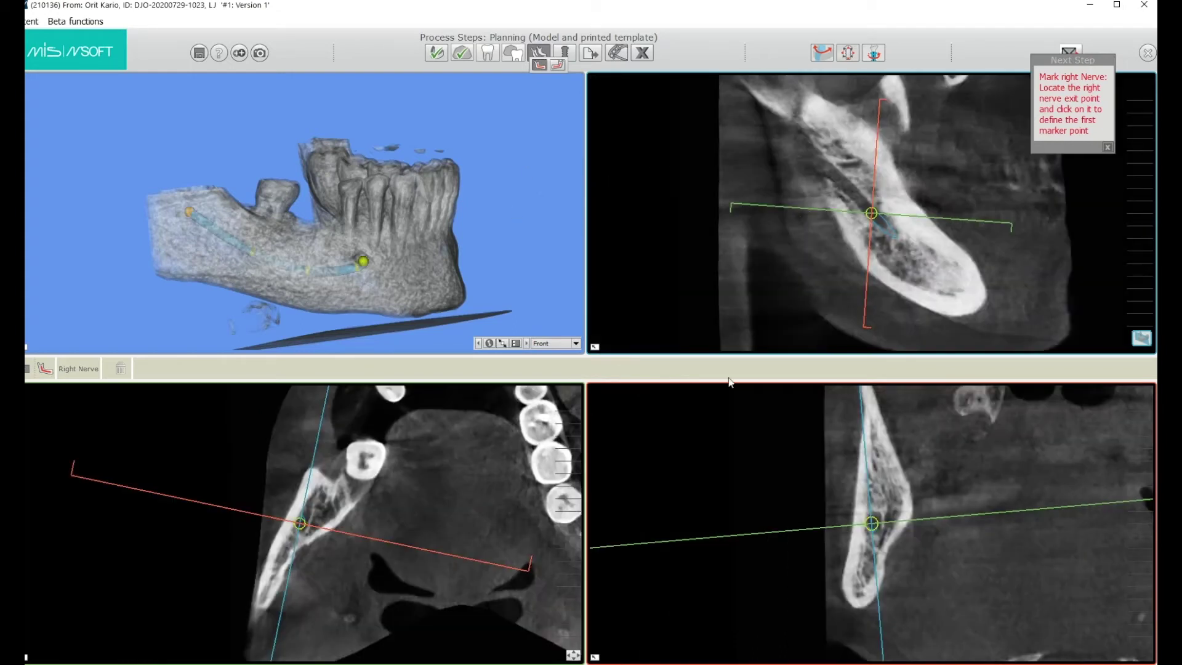
Centre the rearmost marker in the canal, realign the longitudinal slice and add a nerve point just in front of it
{"action": "scroll", "coordinate": [770, 573], "scroll_direction": "up", "scroll_amount": 3}
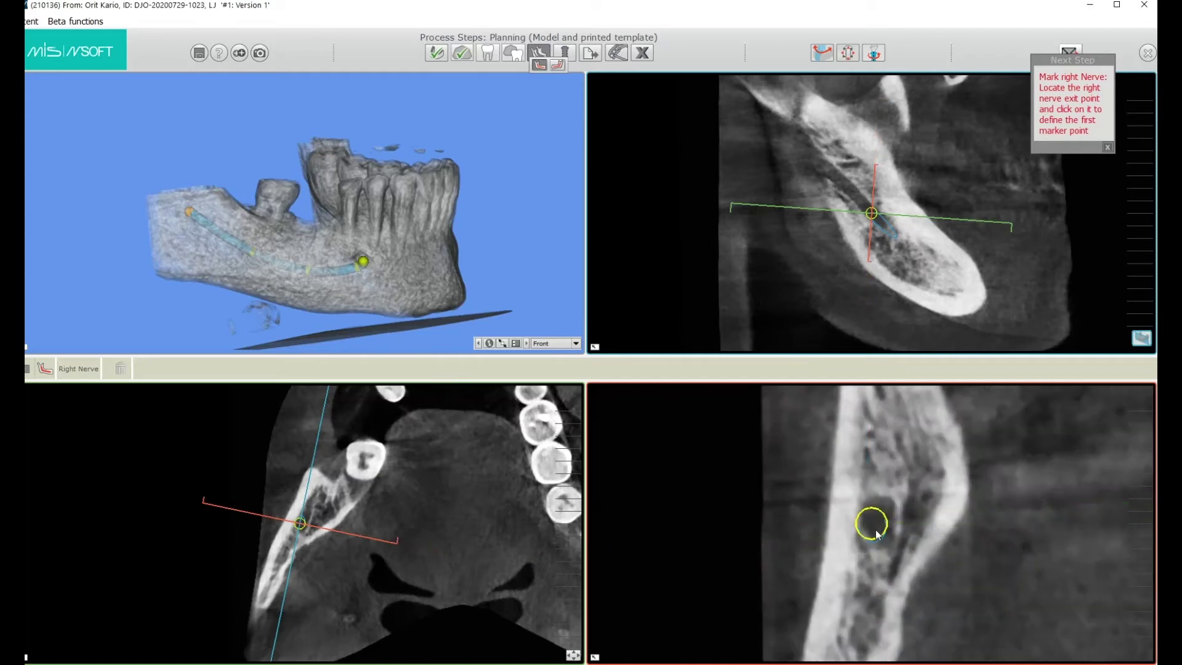
{"action": "left_click_drag", "start_coordinate": [884, 517], "coordinate": [884, 515]}
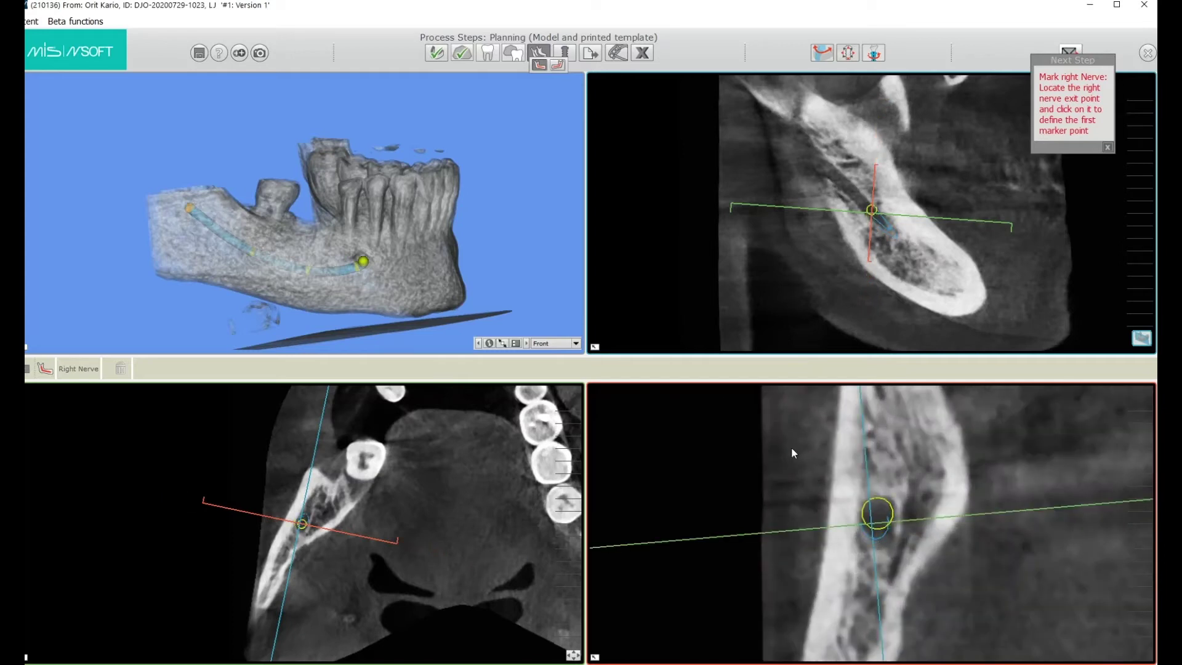
{"action": "left_click_drag", "start_coordinate": [318, 437], "coordinate": [326, 440]}
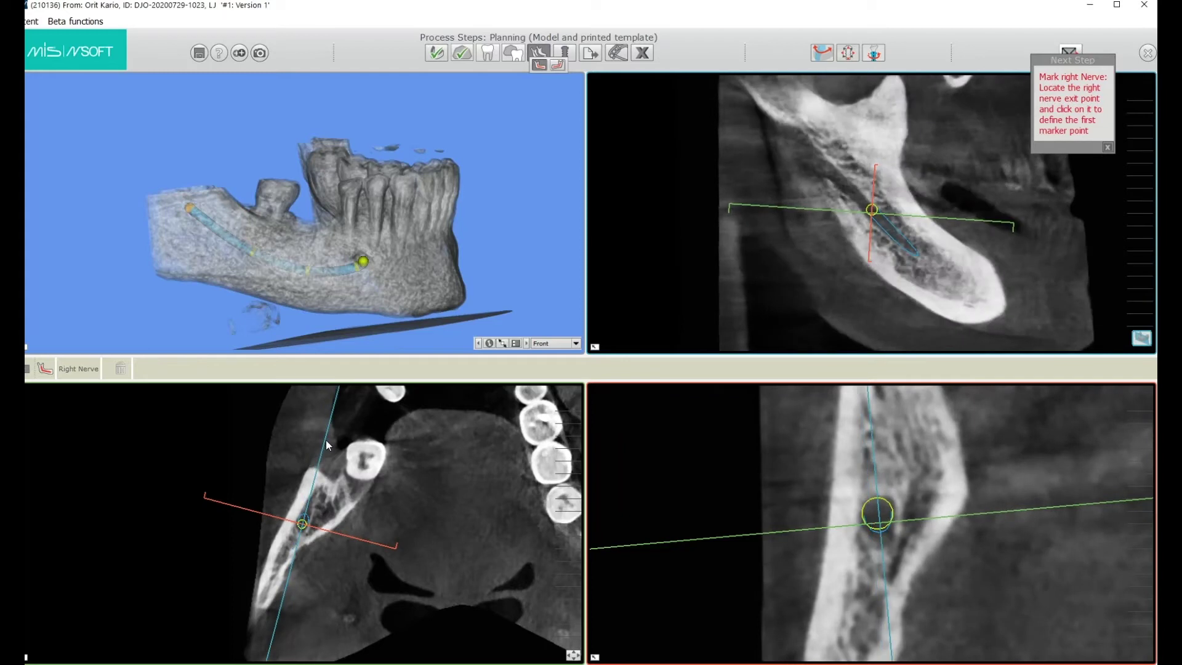
{"action": "left_click", "coordinate": [892, 234]}
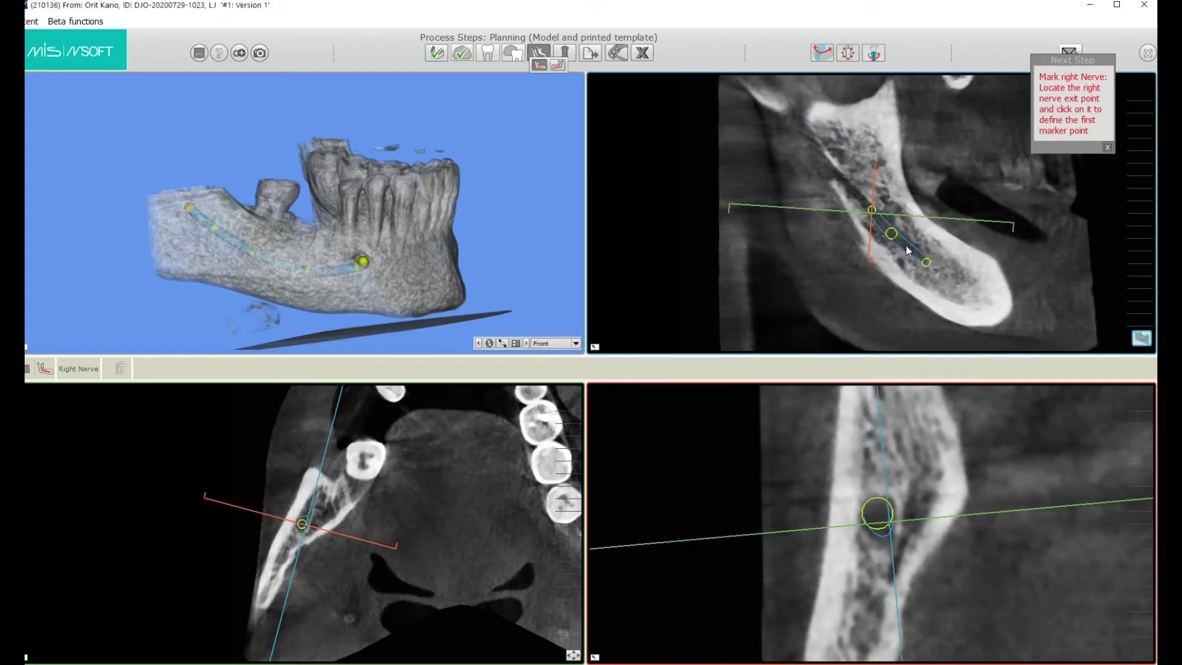
Centre the two middle markers in the canal in cross-section and add nerve points on either side of the front one
{"action": "left_click", "coordinate": [253, 252]}
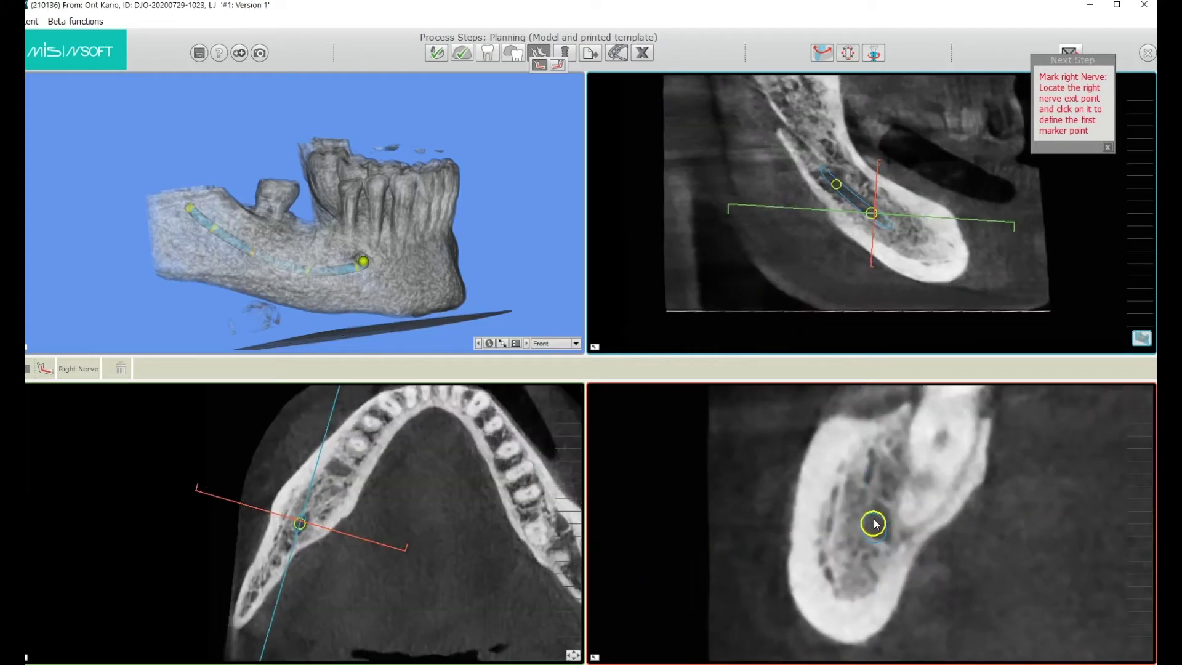
{"action": "left_click_drag", "start_coordinate": [873, 519], "coordinate": [877, 514]}
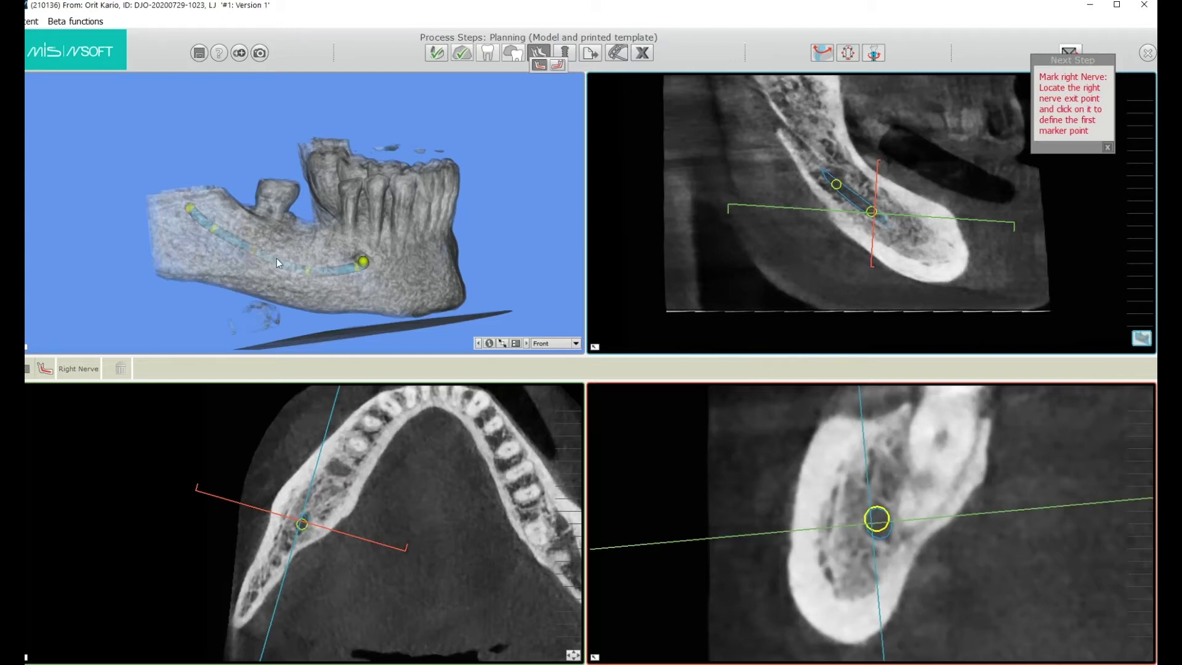
{"action": "left_click", "coordinate": [307, 271]}
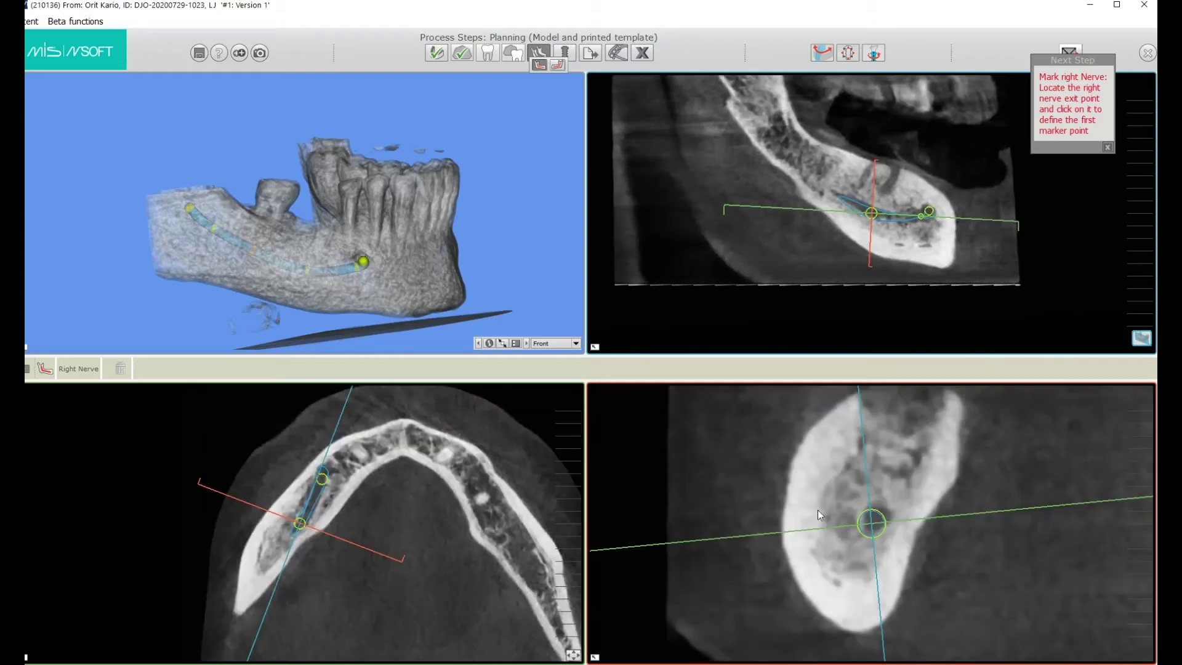
{"action": "left_click_drag", "start_coordinate": [872, 522], "coordinate": [875, 519]}
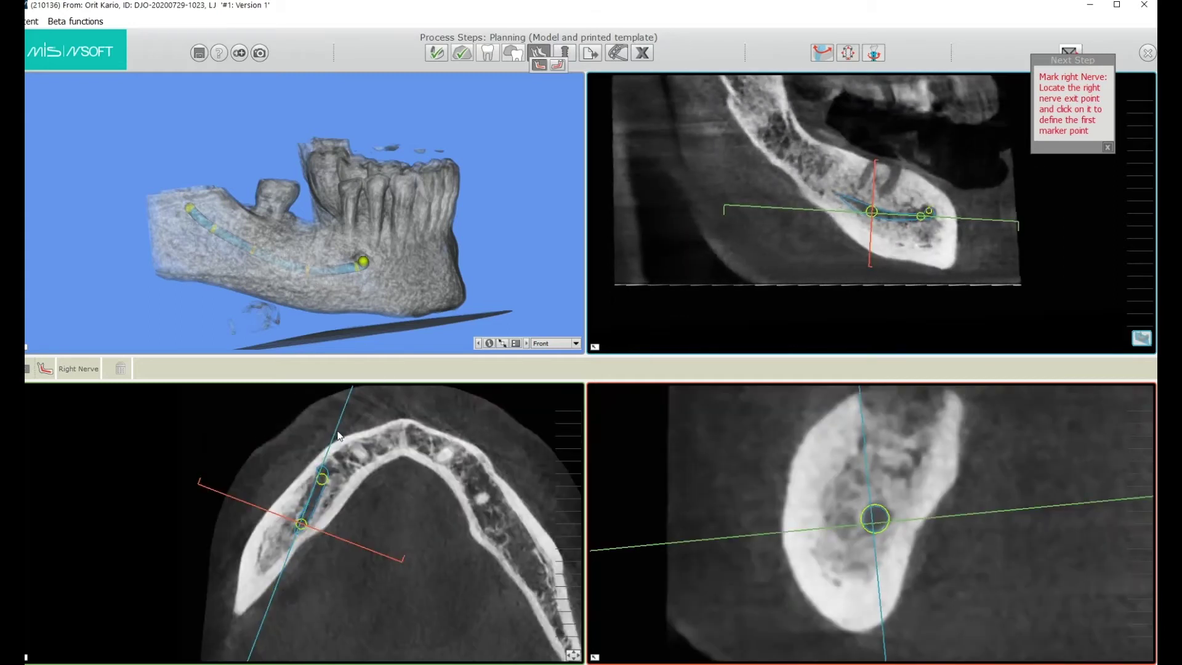
{"action": "left_click", "coordinate": [895, 218]}
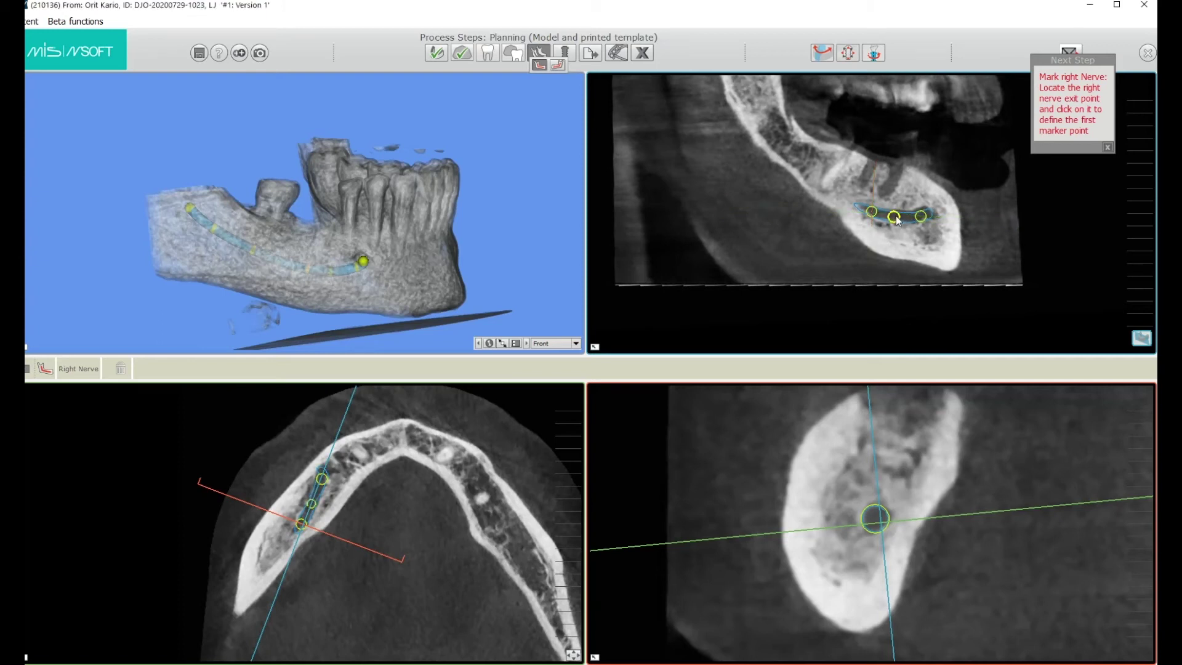
{"action": "left_click", "coordinate": [284, 263]}
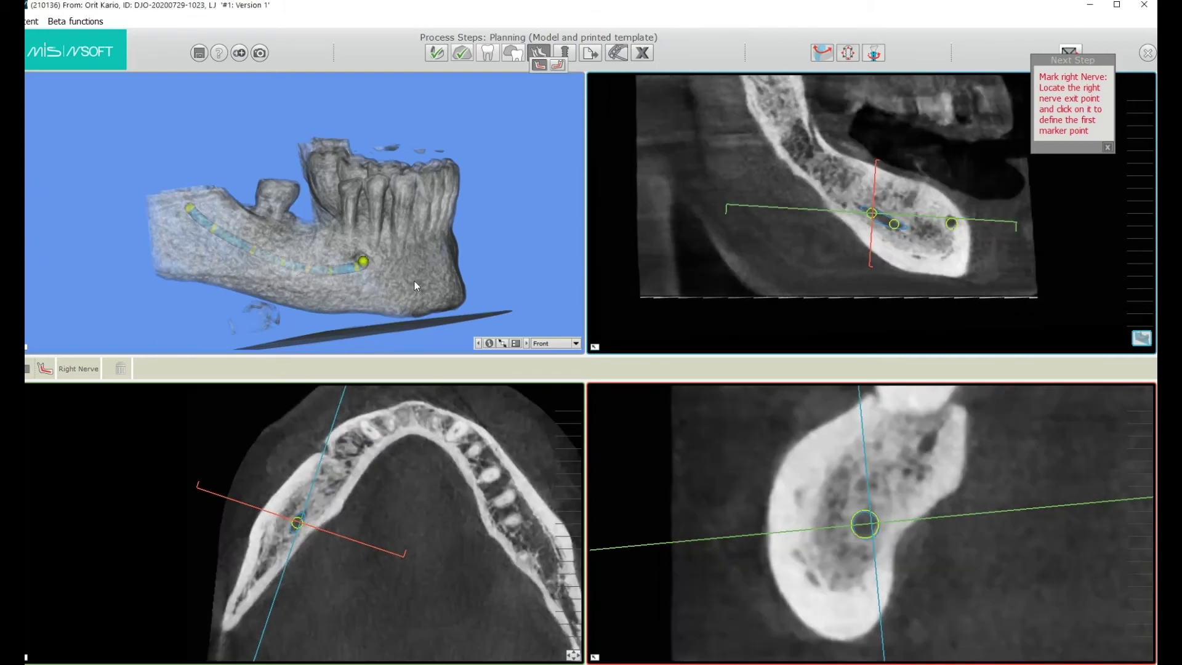
Move the rearmost nerve marker out of the canal and delete it
{"action": "left_click", "coordinate": [191, 208]}
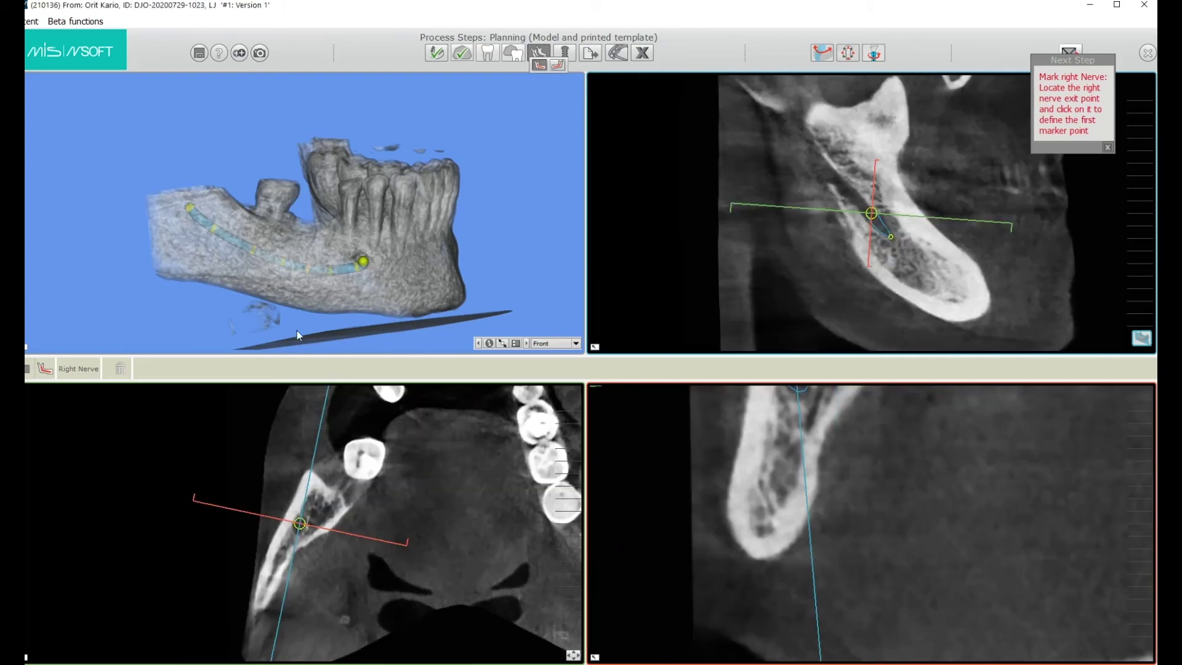
{"action": "left_click_drag", "start_coordinate": [872, 213], "coordinate": [836, 237]}
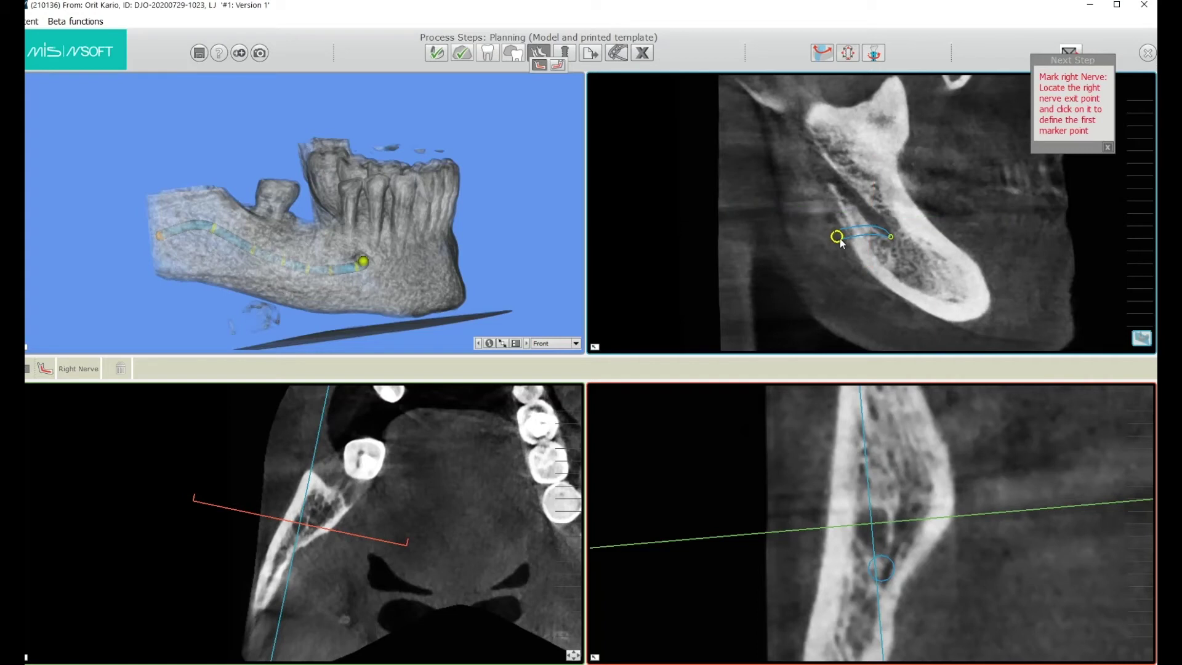
{"action": "right_click", "coordinate": [840, 240]}
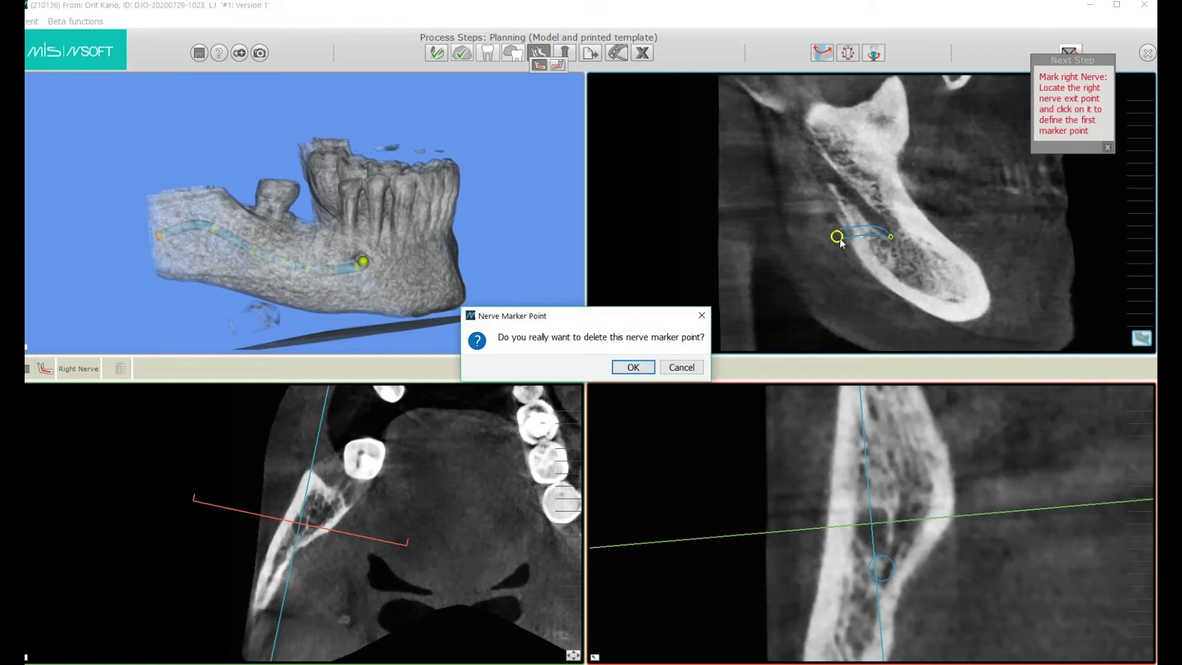
{"action": "left_click", "coordinate": [636, 369]}
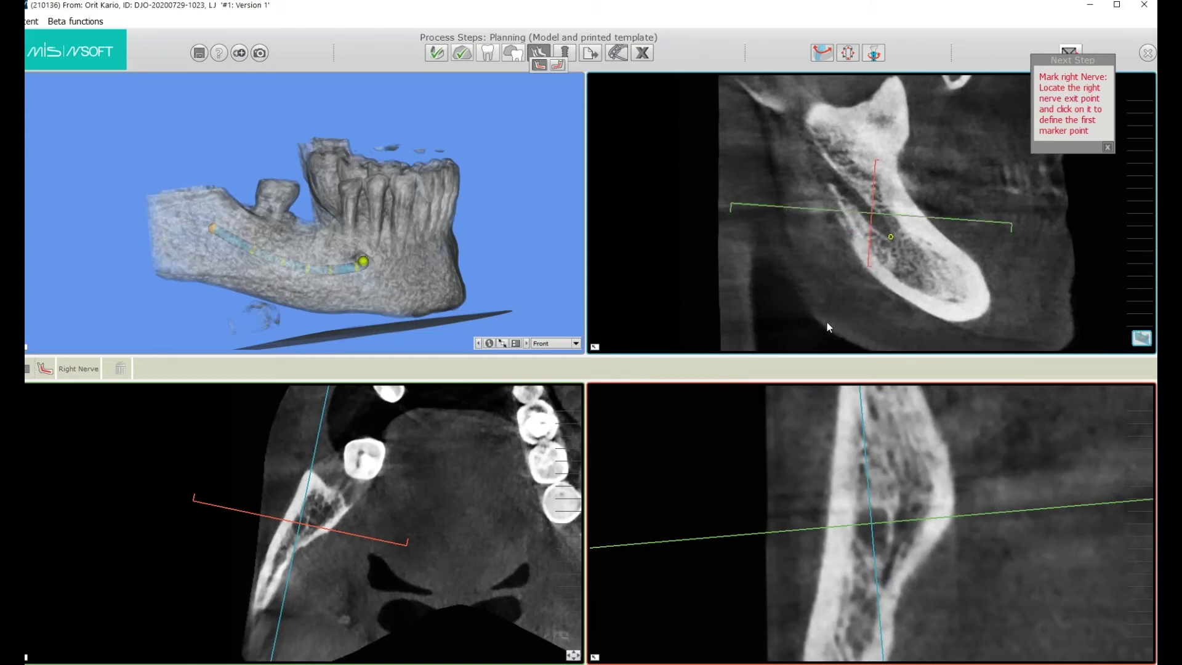
Tilt the slices along the exit canal, adjust the markers at the nerve exit and add a point behind them
{"action": "left_click", "coordinate": [364, 262]}
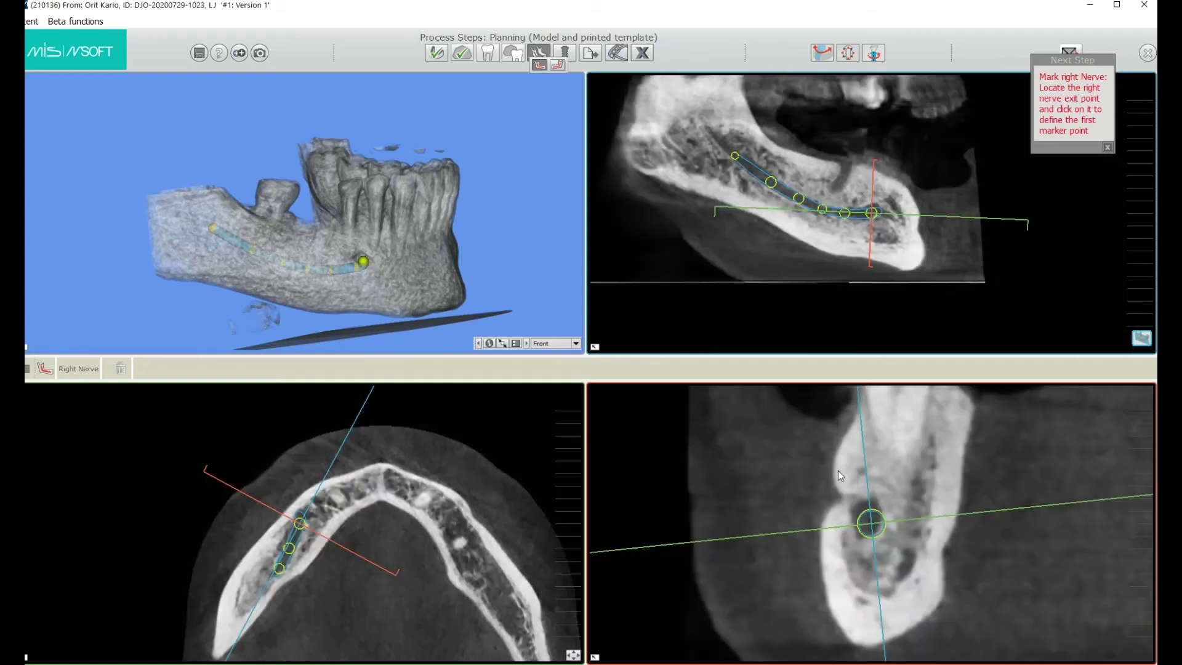
{"action": "mouse_move", "coordinate": [871, 523]}
{"action": "left_mouse_down"}
{"action": "mouse_move", "coordinate": [851, 485]}
{"action": "mouse_move", "coordinate": [839, 490]}
{"action": "left_mouse_up"}
{"action": "scroll", "coordinate": [733, 266], "scroll_direction": "up", "scroll_amount": 5}
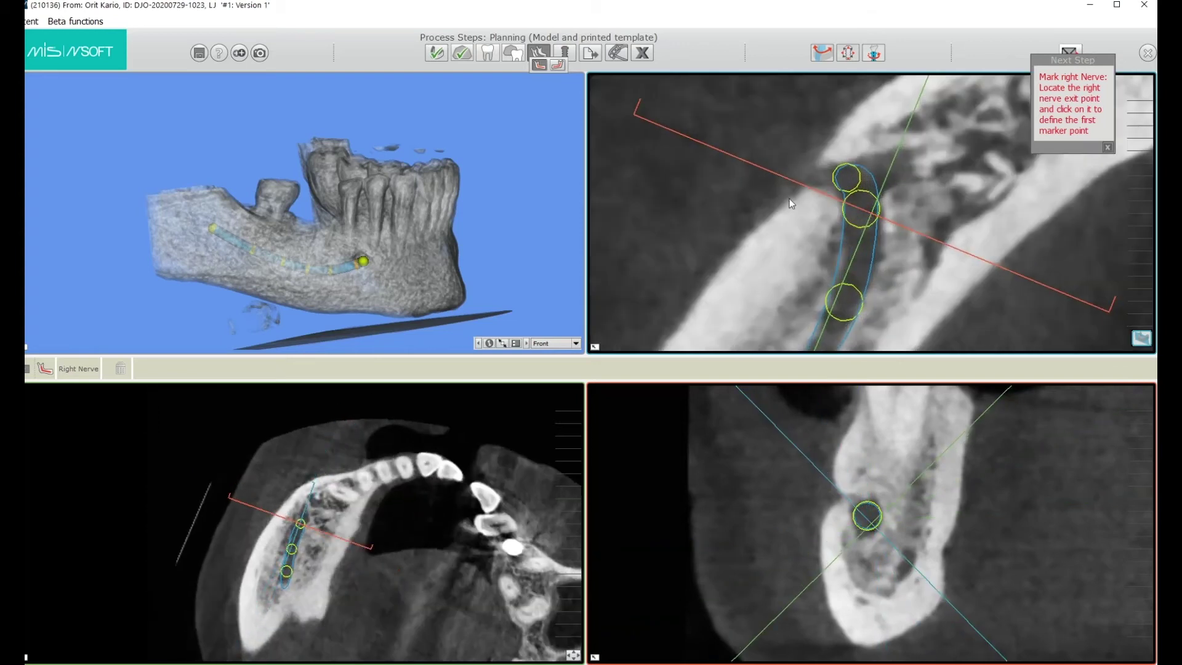
{"action": "left_click", "coordinate": [857, 195]}
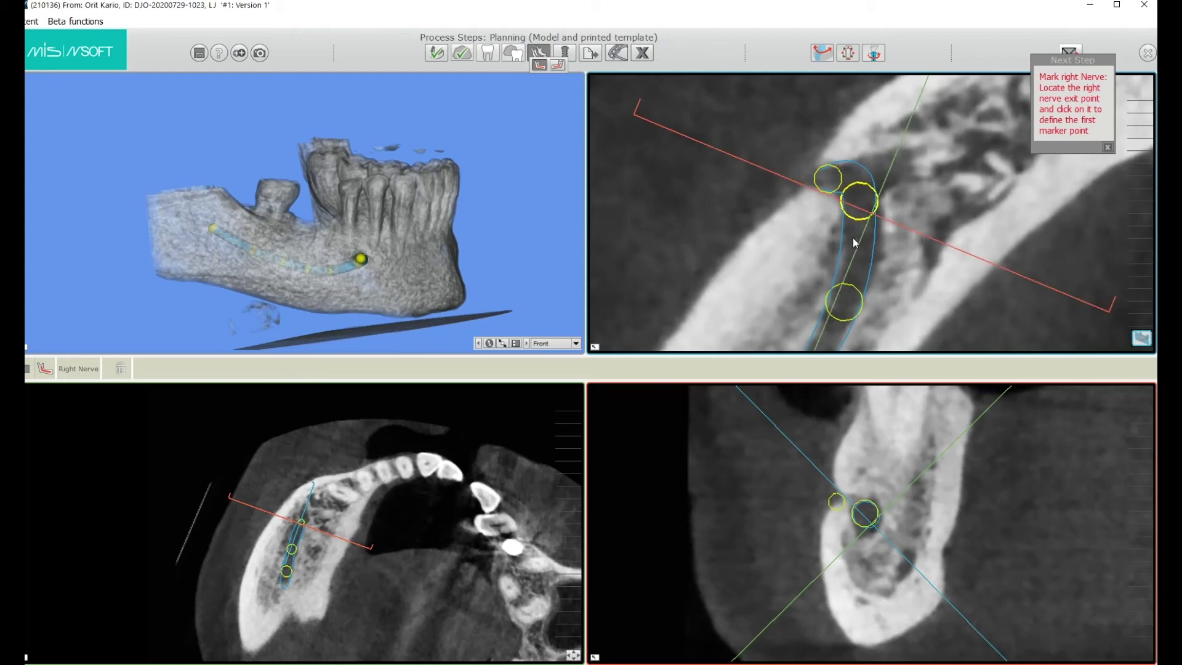
{"action": "left_click", "coordinate": [827, 227]}
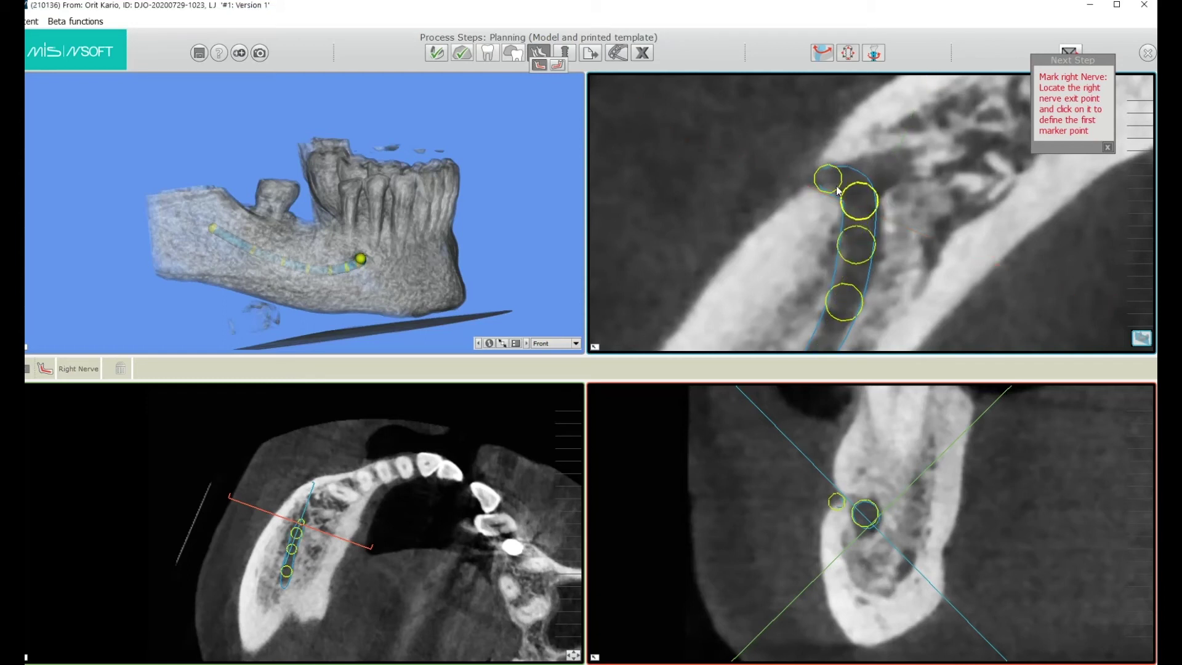
Reposition the markers at the nerve exit and insert a nerve point between the two front ones to shape the anterior loop
{"action": "mouse_move", "coordinate": [831, 176]}
{"action": "left_mouse_down"}
{"action": "mouse_move", "coordinate": [892, 166]}
{"action": "mouse_move", "coordinate": [840, 179]}
{"action": "left_mouse_up"}
{"action": "left_click_drag", "start_coordinate": [856, 245], "coordinate": [858, 213]}
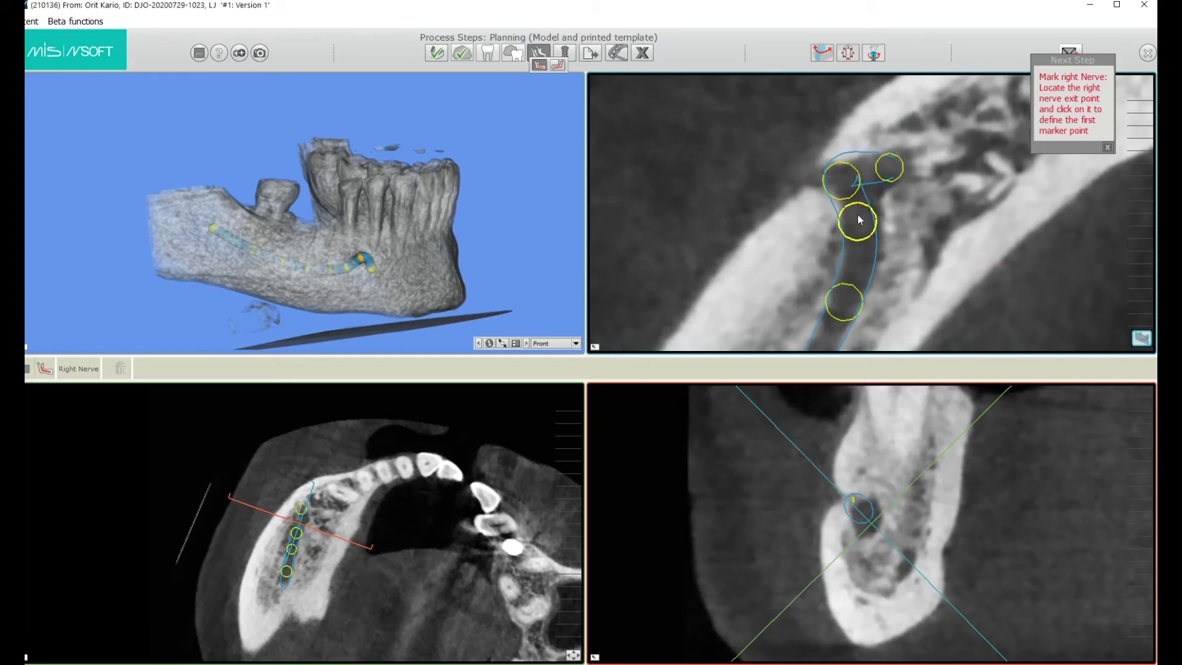
{"action": "left_click_drag", "start_coordinate": [892, 171], "coordinate": [897, 172]}
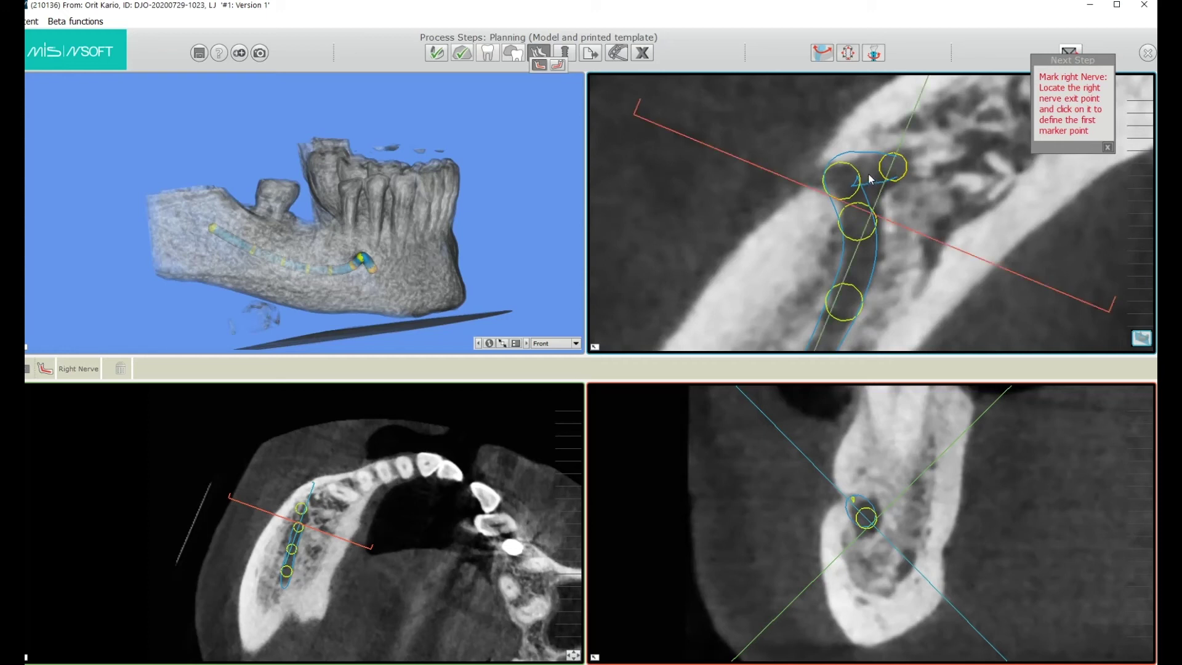
{"action": "left_click", "coordinate": [870, 177]}
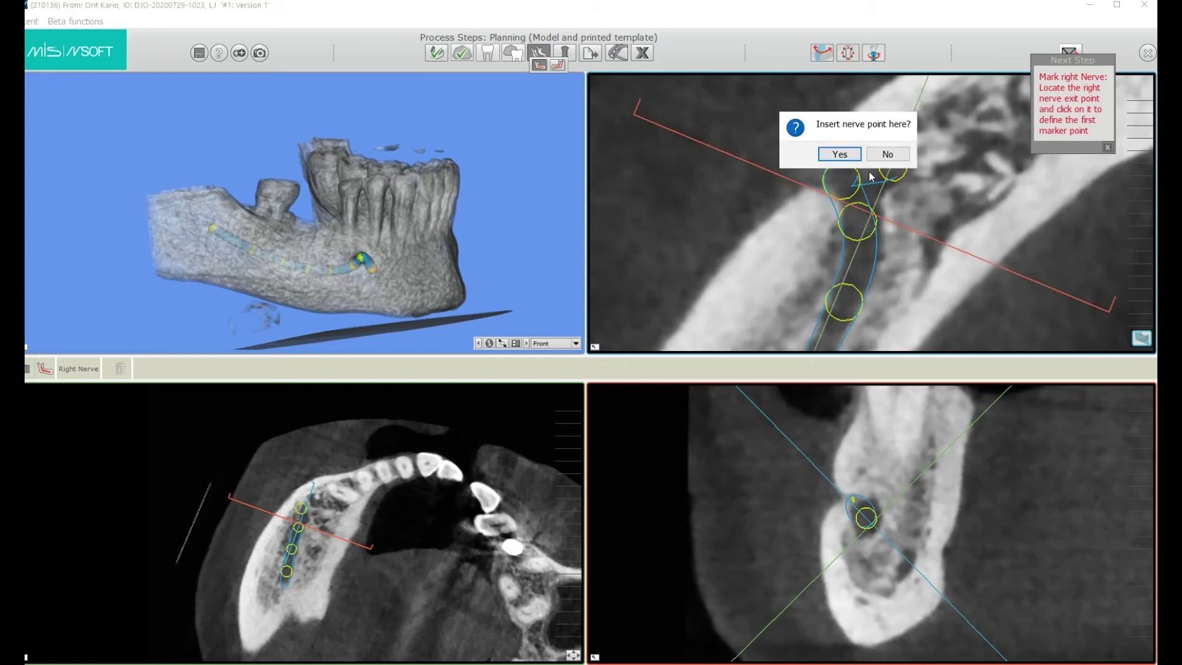
{"action": "left_click", "coordinate": [837, 153]}
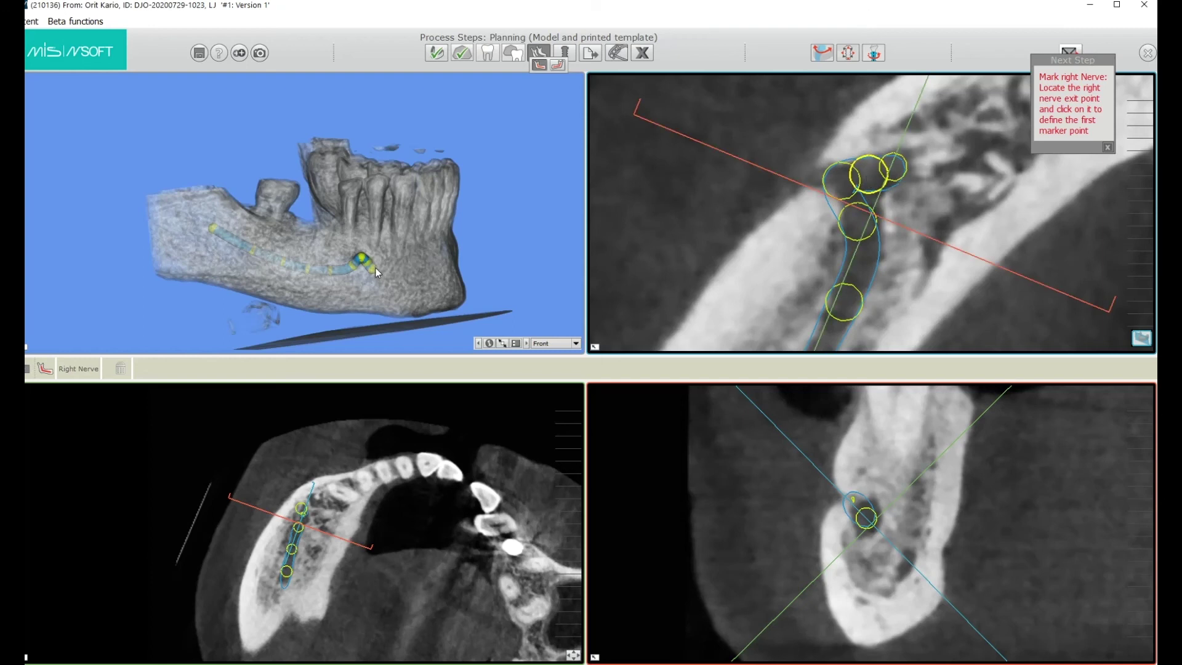
Centre the marker just behind the anterior loop in the nerve canal
{"action": "left_click_drag", "start_coordinate": [862, 511], "coordinate": [876, 532]}
{"action": "left_click", "coordinate": [350, 265]}
{"action": "left_click_drag", "start_coordinate": [871, 212], "coordinate": [880, 217]}
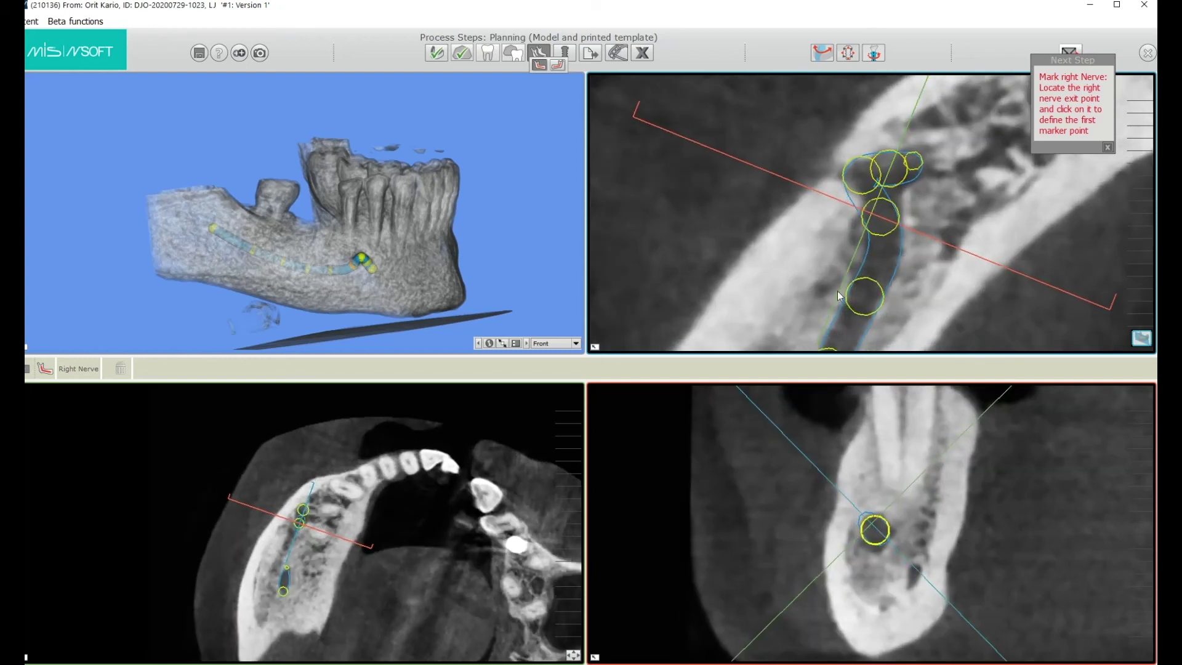
Straighten the tilted slices and check each marker from behind the loop to the rear end for its position in the canal
{"action": "scroll", "coordinate": [505, 204], "scroll_direction": "up", "scroll_amount": 5}
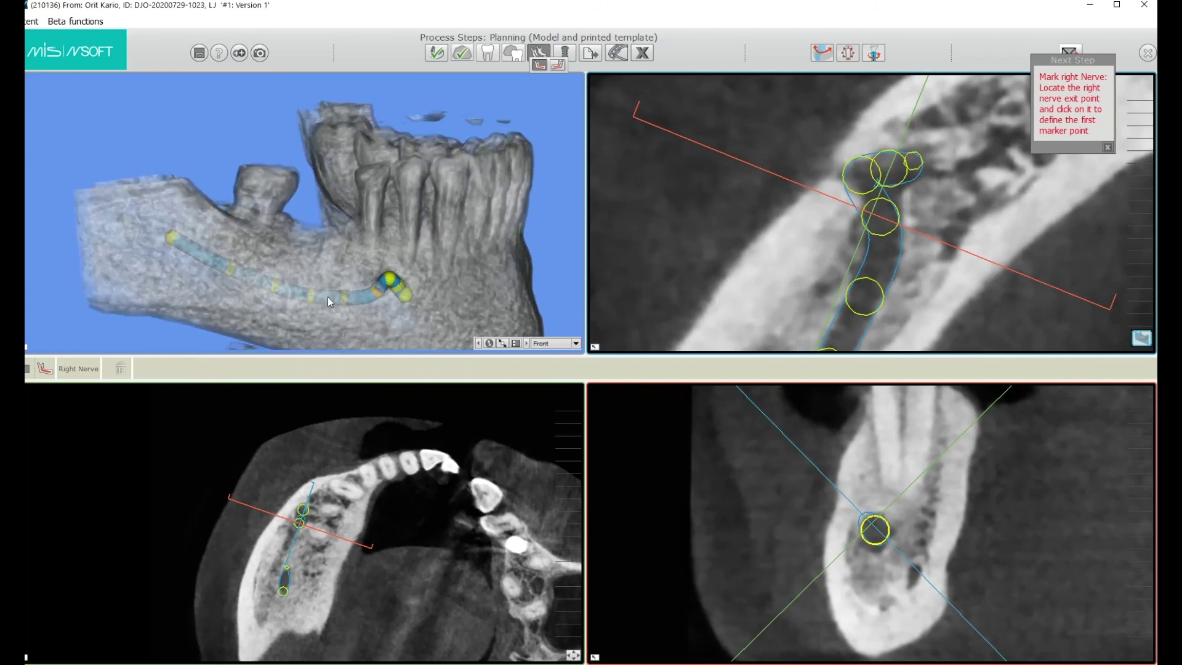
{"action": "left_click_drag", "start_coordinate": [818, 586], "coordinate": [784, 526]}
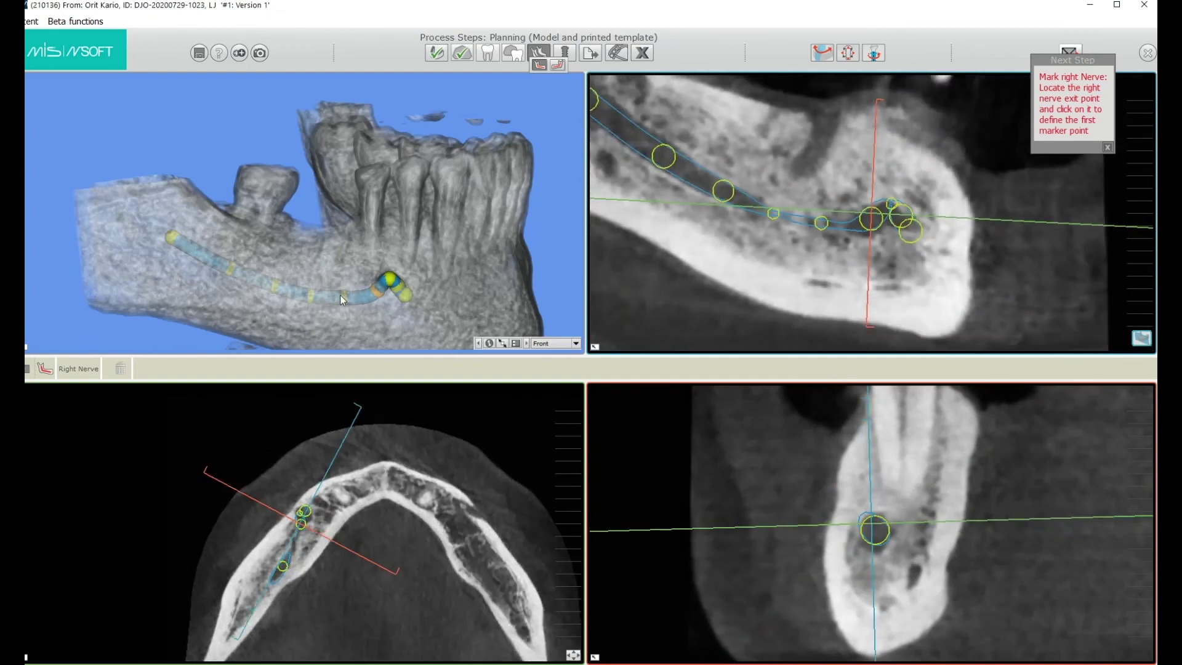
{"action": "left_click", "coordinate": [345, 300]}
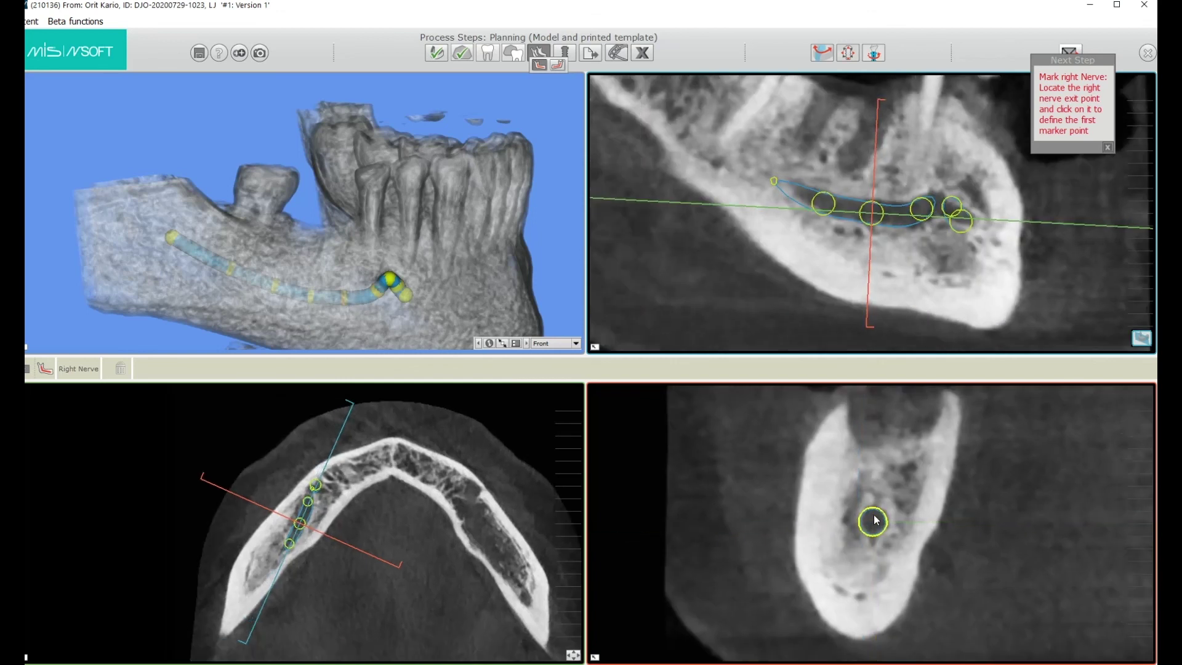
{"action": "left_click", "coordinate": [312, 294]}
{"action": "left_click", "coordinate": [272, 285]}
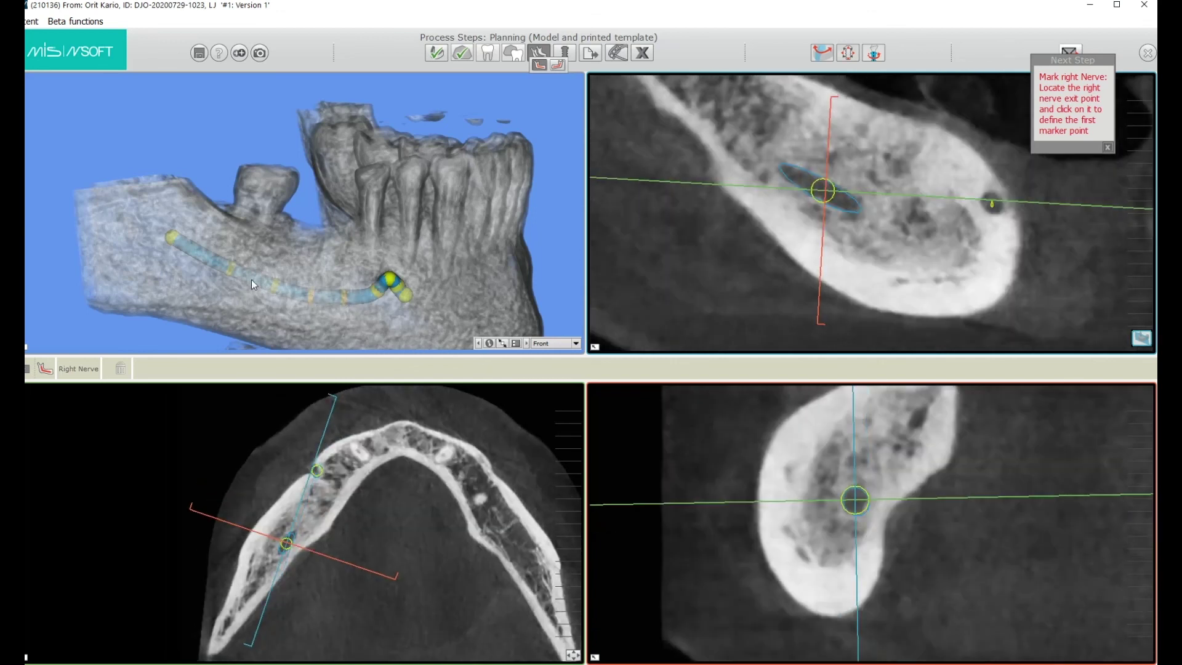
{"action": "left_click", "coordinate": [231, 268]}
{"action": "left_click", "coordinate": [172, 235]}
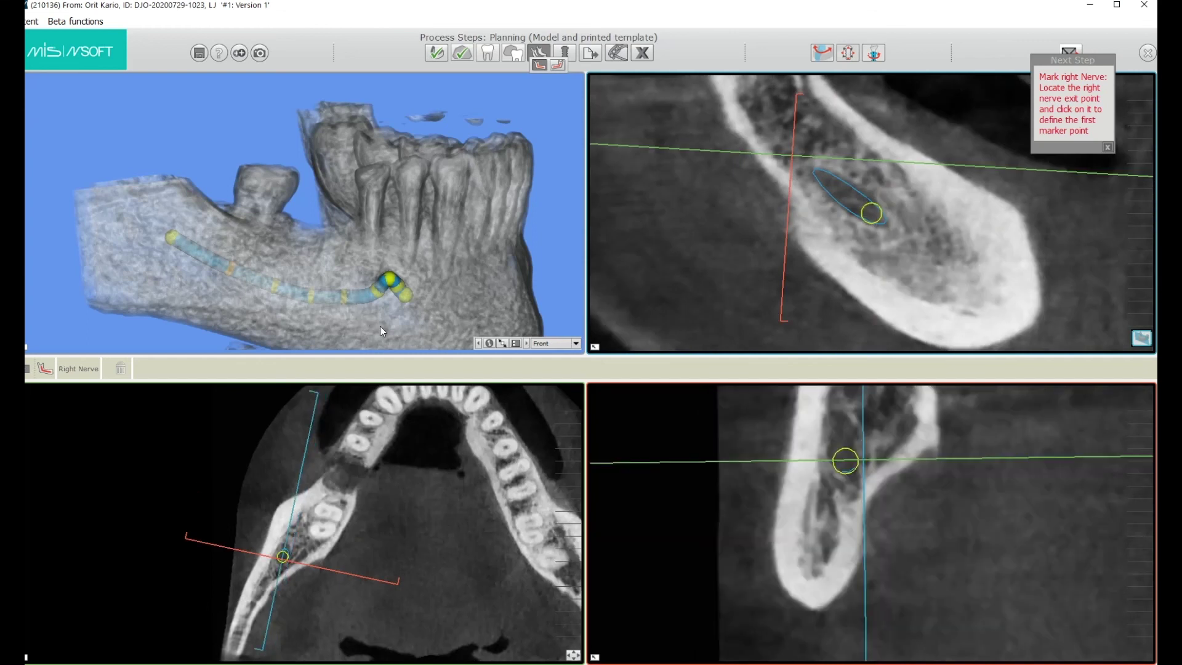
{"action": "scroll", "coordinate": [466, 108], "scroll_direction": "down", "scroll_amount": 2}
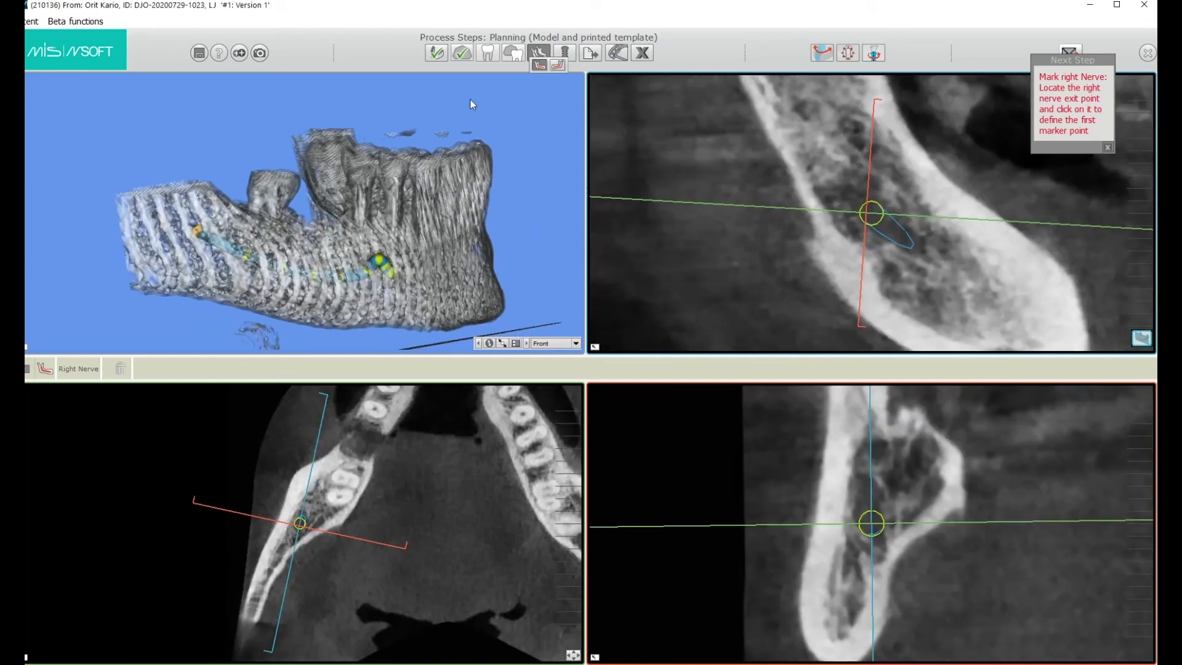
Approve the Right Nerve process step and the overall Nerve step
{"action": "left_click", "coordinate": [539, 53]}
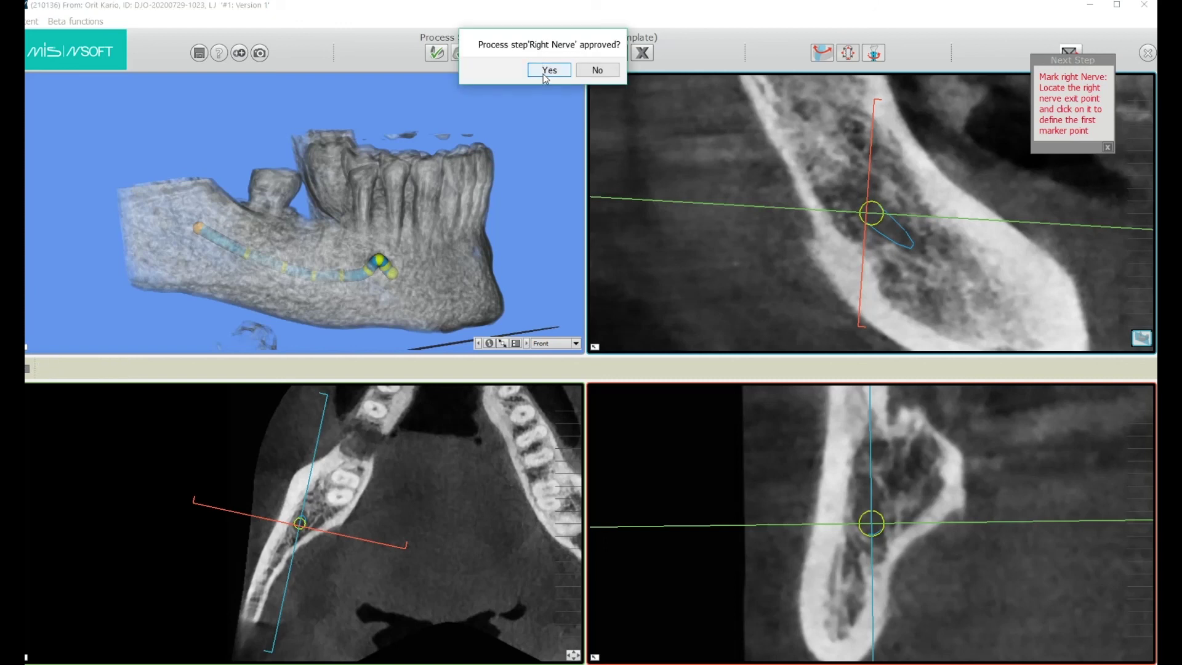
{"action": "left_click", "coordinate": [545, 72]}
{"action": "left_click", "coordinate": [543, 71]}
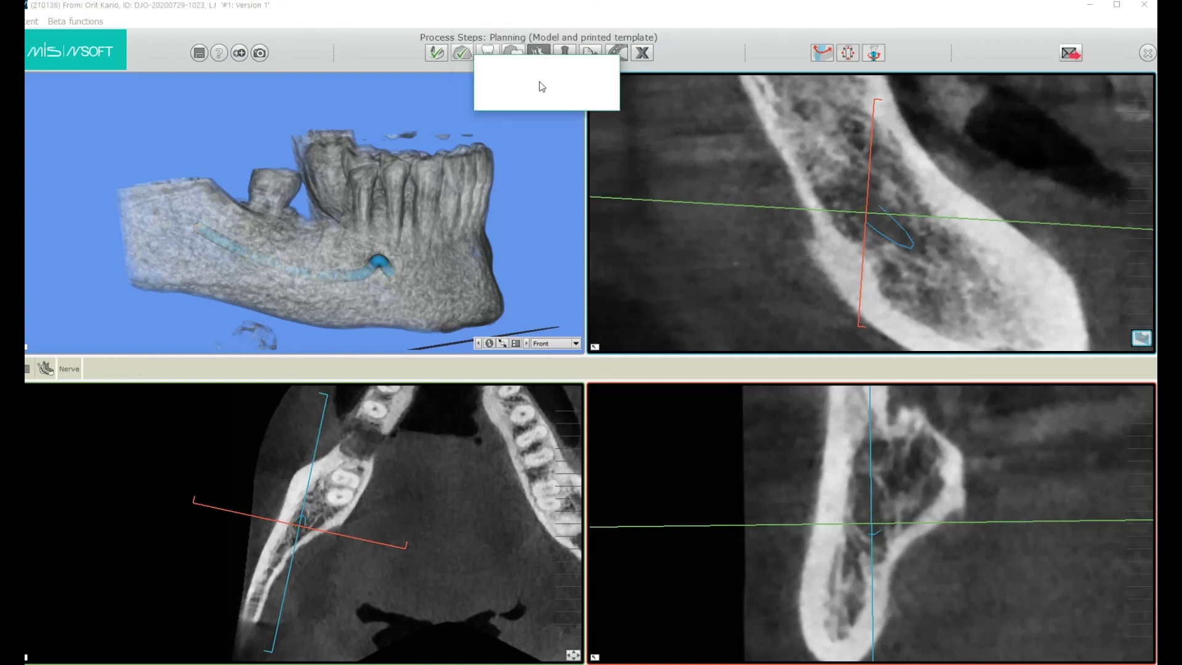
{"action": "left_click", "coordinate": [533, 100]}
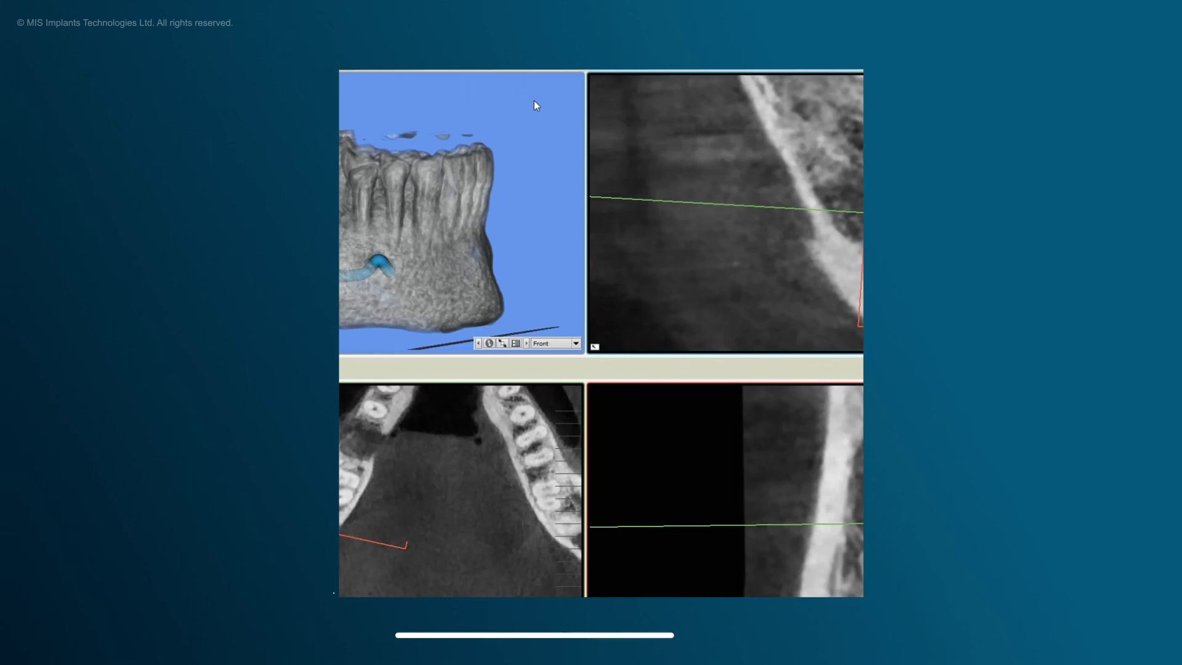